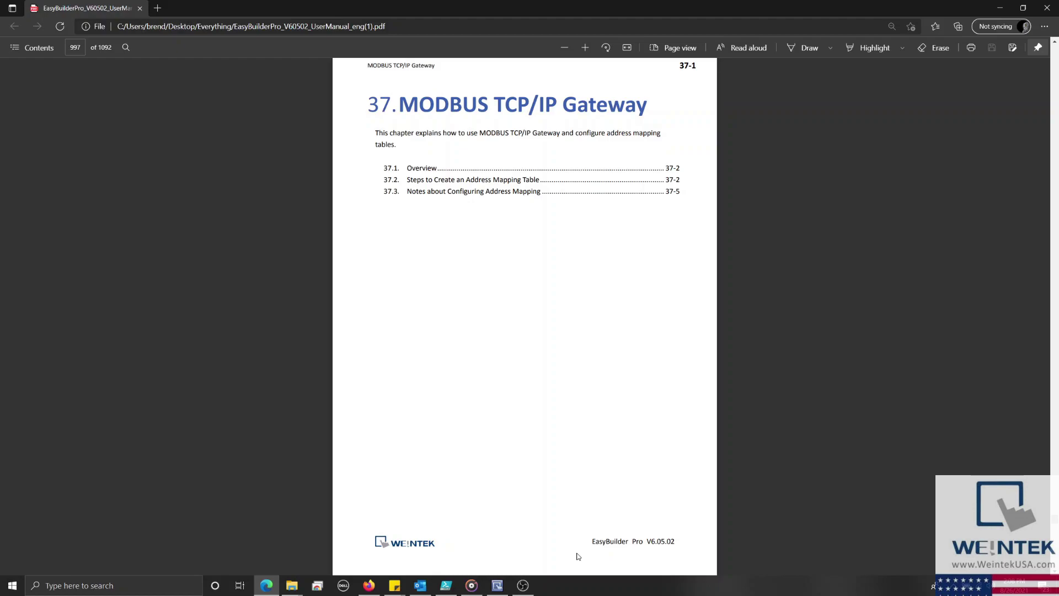
Create a new EasyBuilder Pro project for the cMT-SVR-200/202 model at 1024 x 768
click(497, 585)
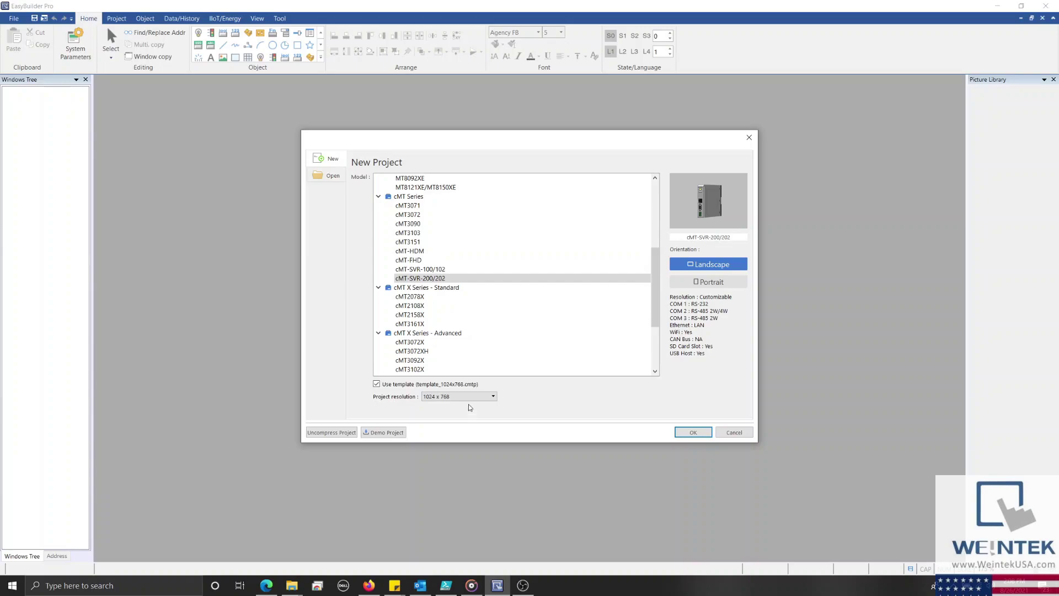
double_click(455, 278)
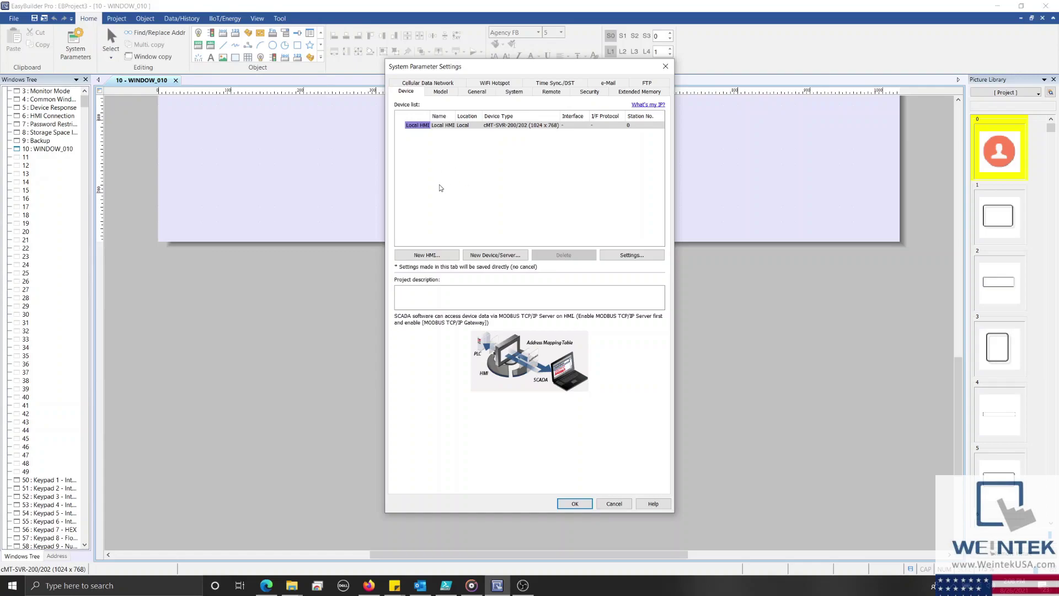
Close System Parameter Settings, then reopen them to show the device list with the local HMI
key(Return)
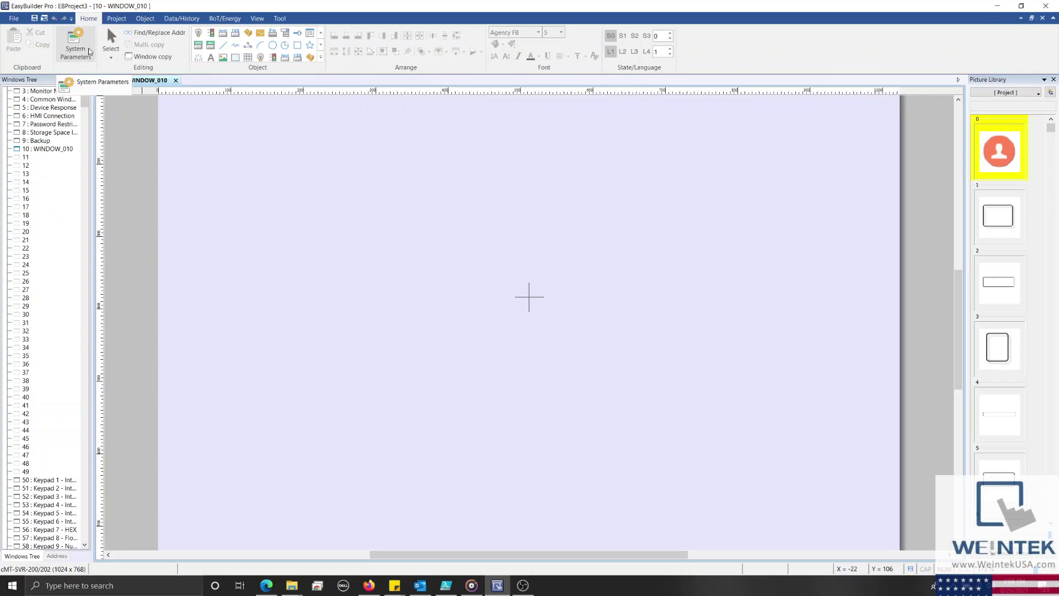
click(89, 52)
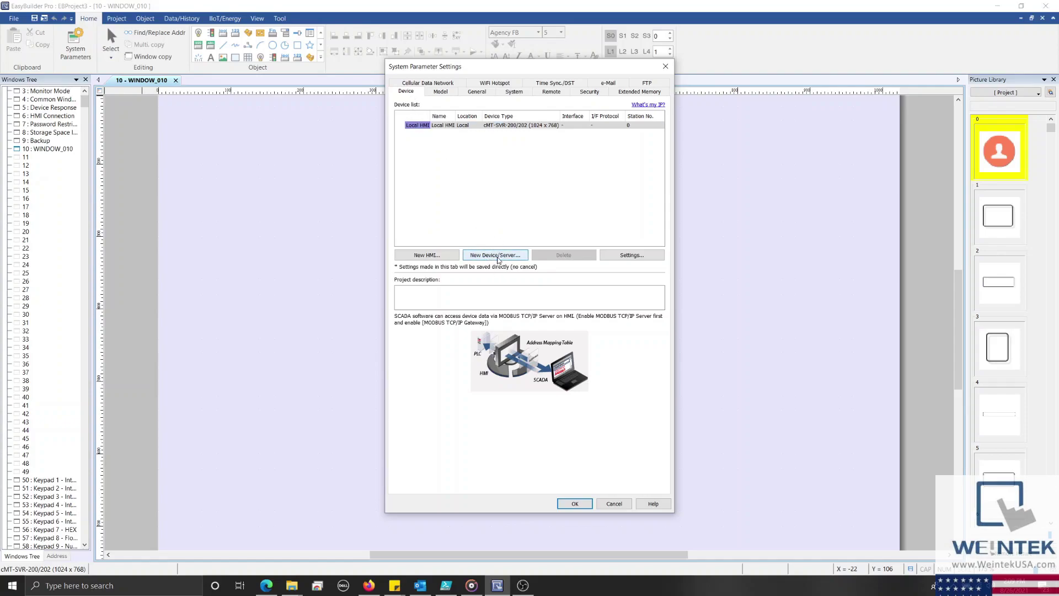
Add a MODBUS RTU, RTU over TCP device on COM 2 (9600, Even, 8, 1), RS-485 2W, station 1
click(496, 255)
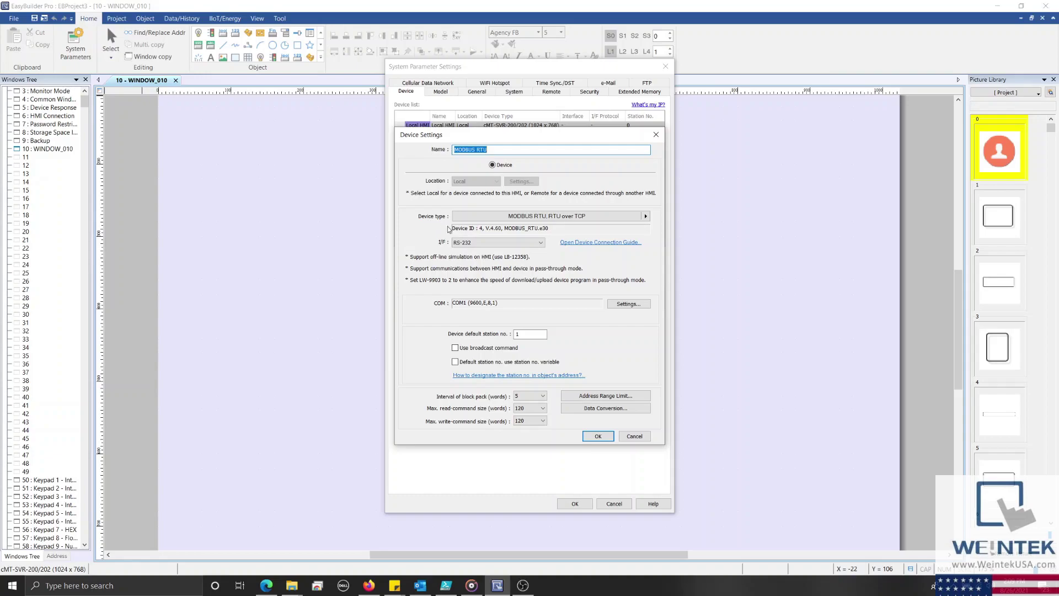
click(522, 217)
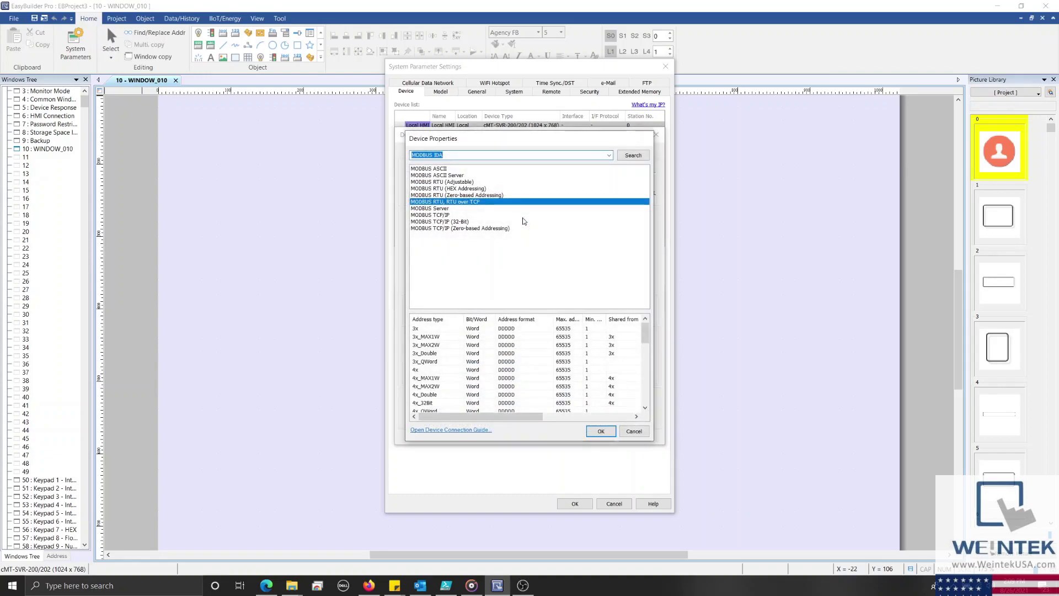
text(Modbus RTU, RTU)
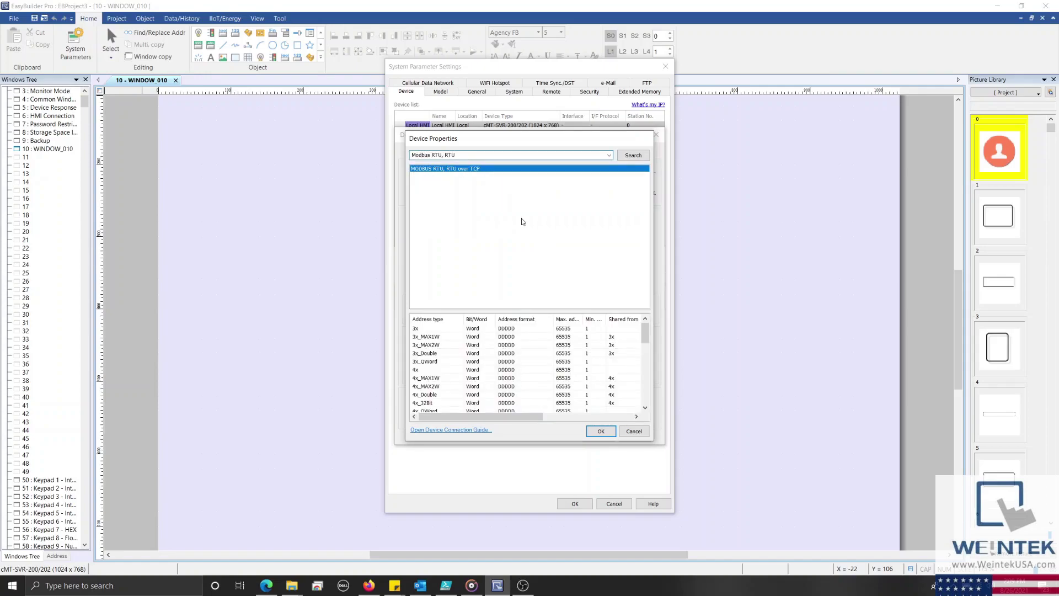
double_click(447, 170)
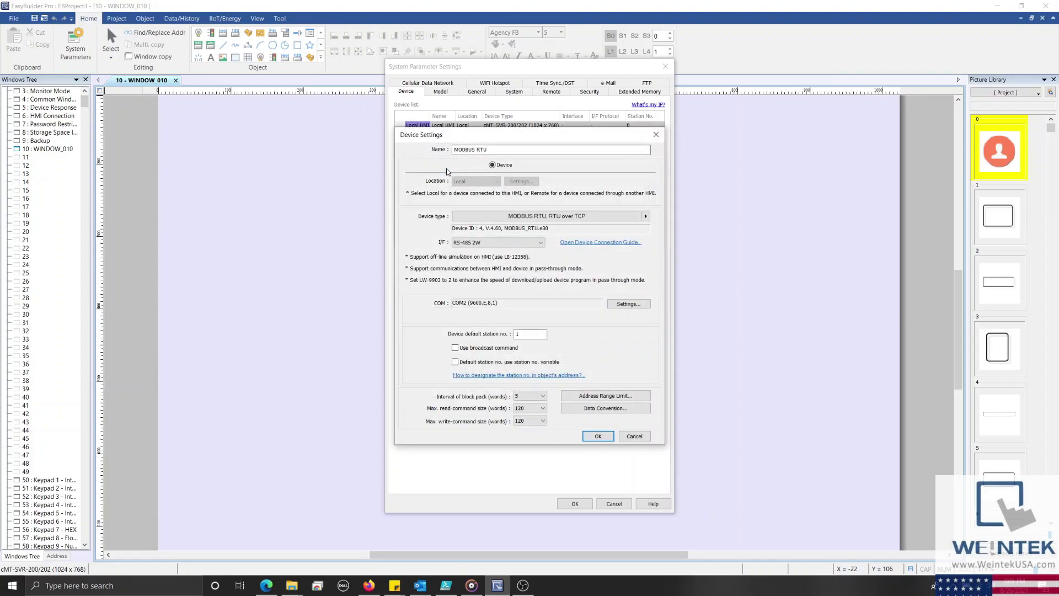
click(615, 310)
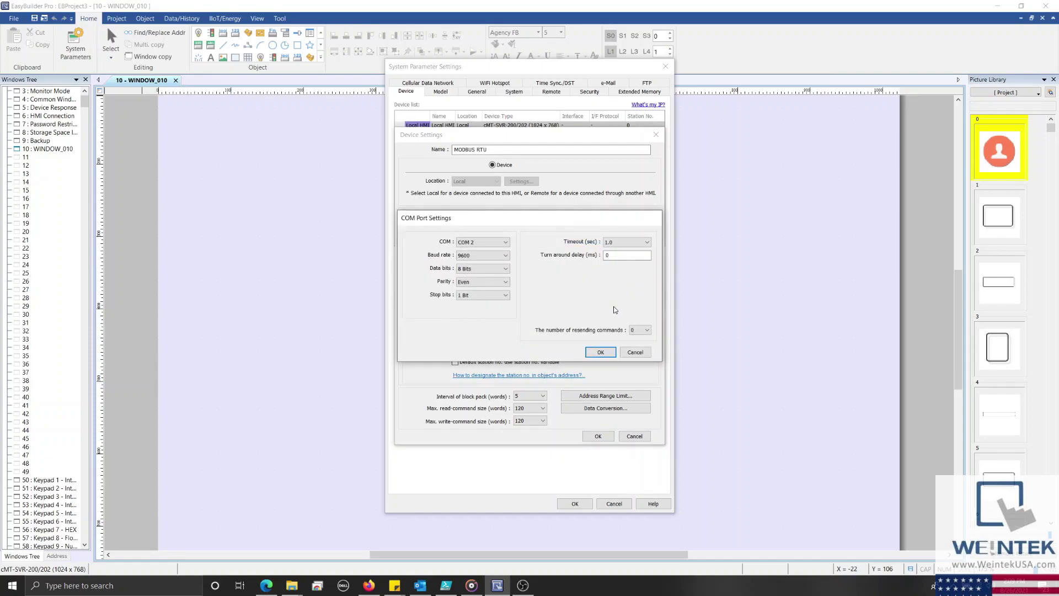
key(Return)
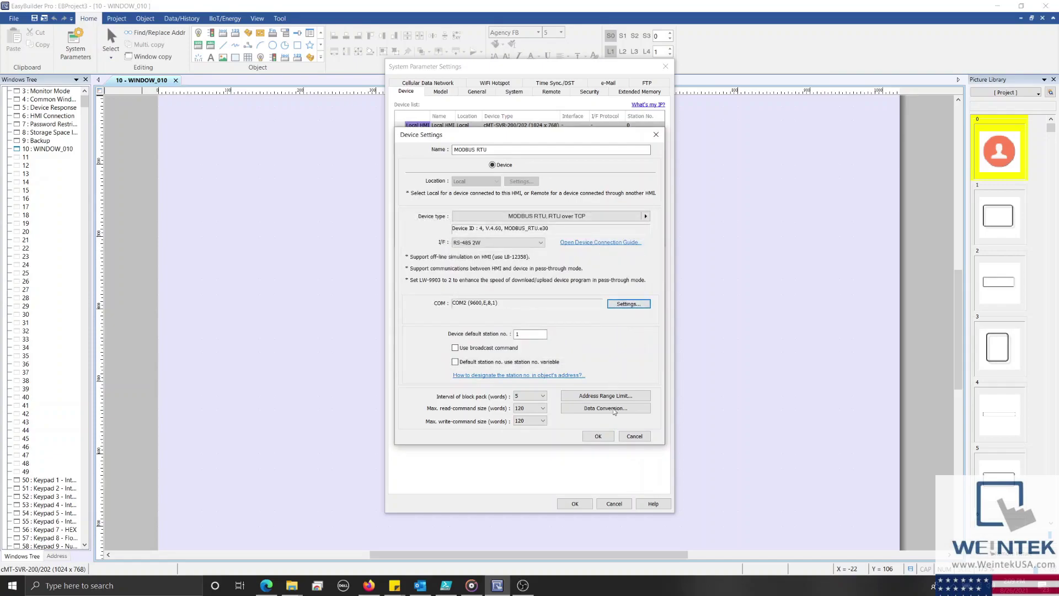
click(611, 440)
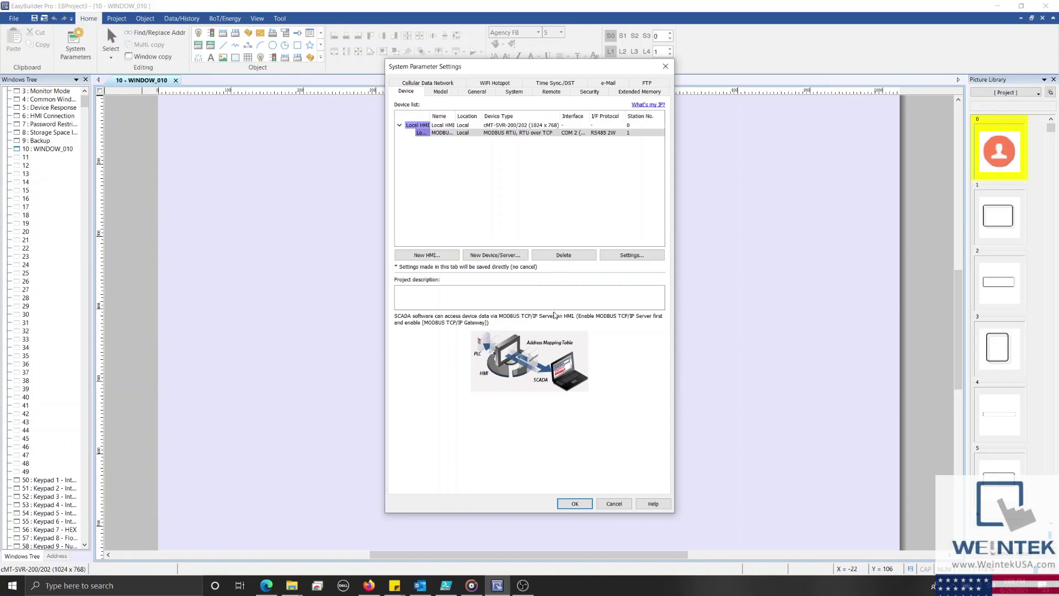
Start a second device using the MODBUS Server driver over Ethernet, port 502, station 1
click(505, 259)
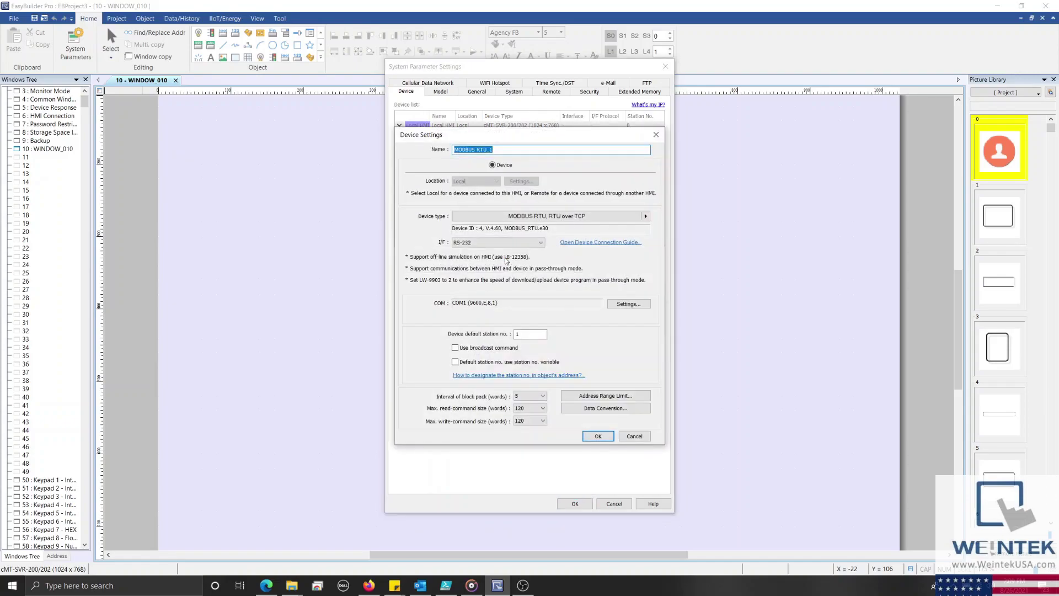
click(537, 220)
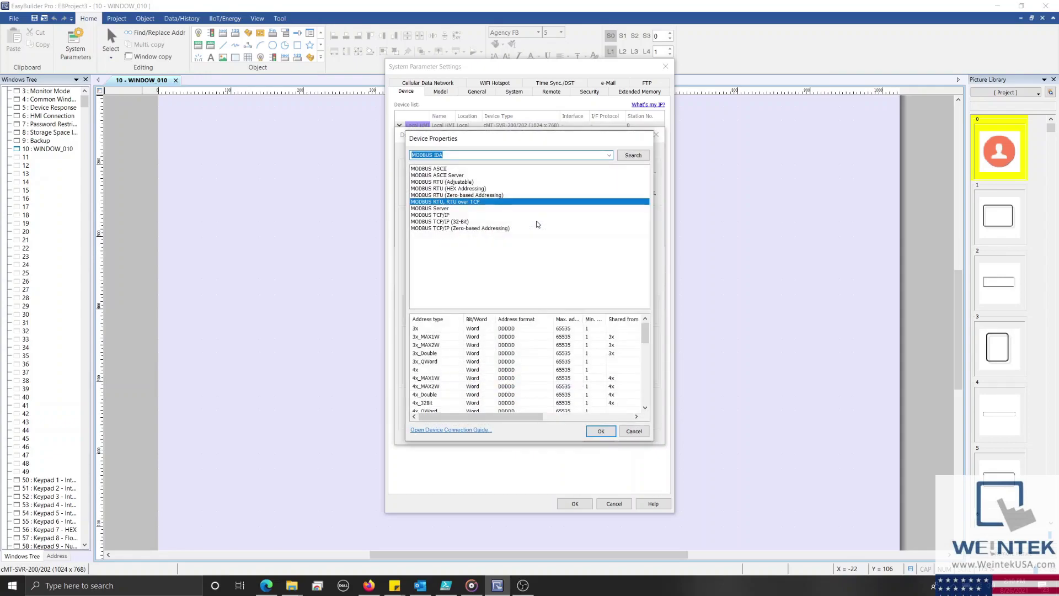
click(445, 208)
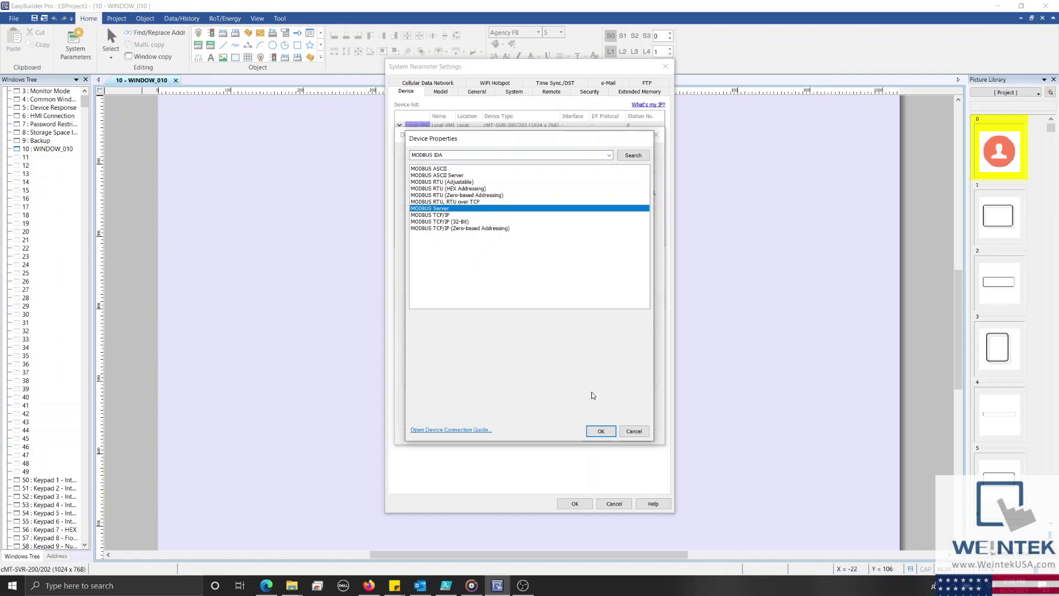
click(592, 431)
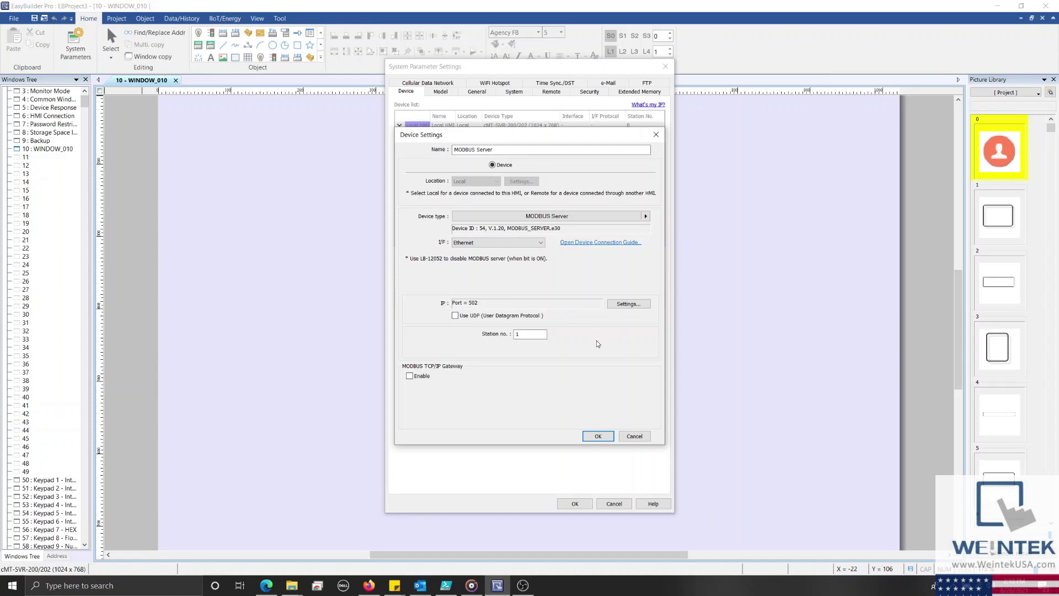
click(613, 305)
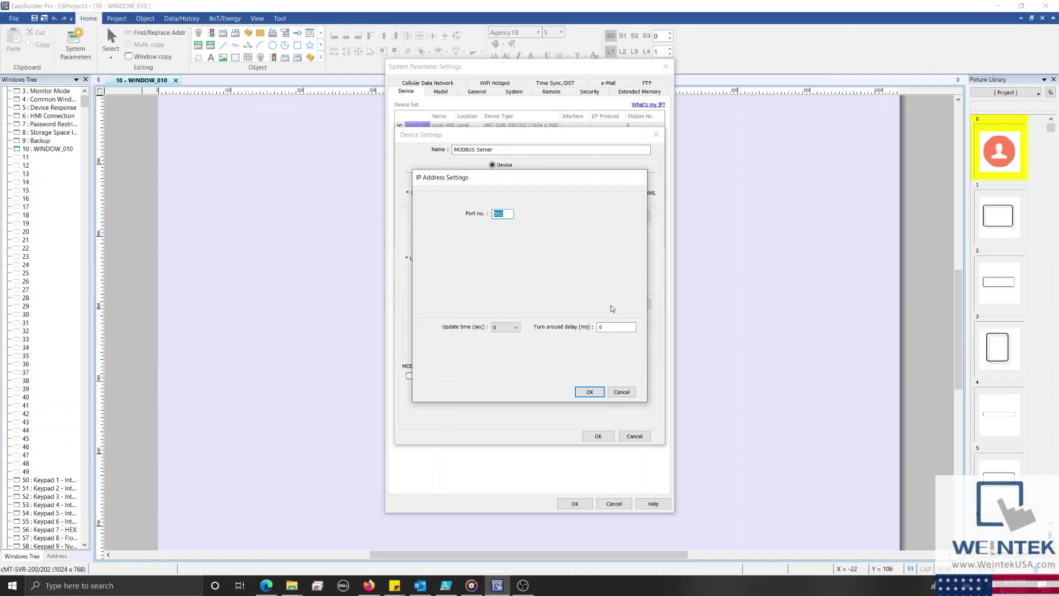
key(Return)
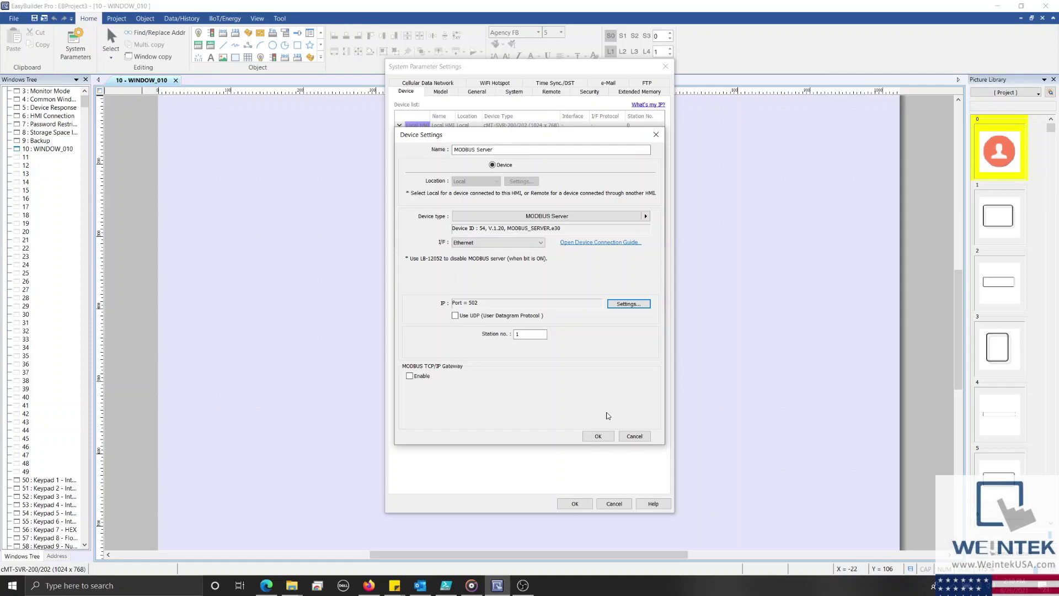
Enable the MODBUS TCP/IP Gateway, replacing default mappings, using the station number from client requests
click(419, 377)
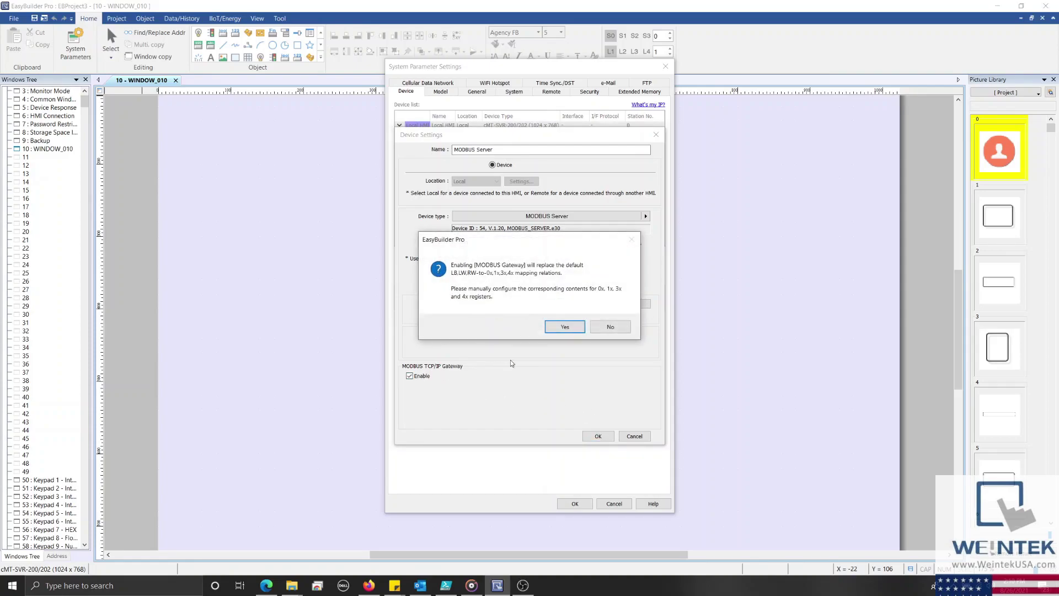
click(555, 328)
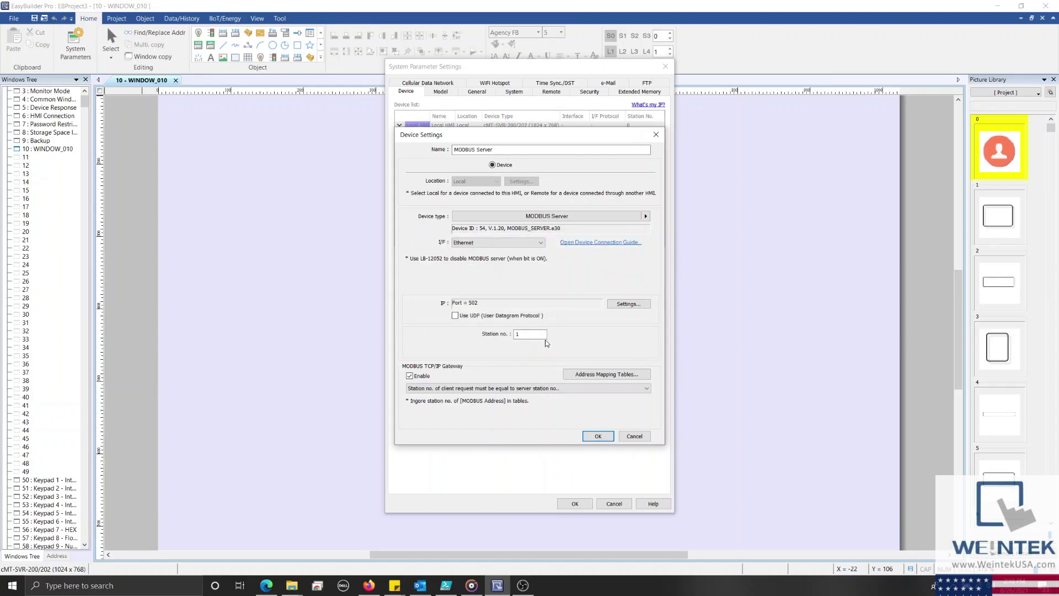
click(521, 390)
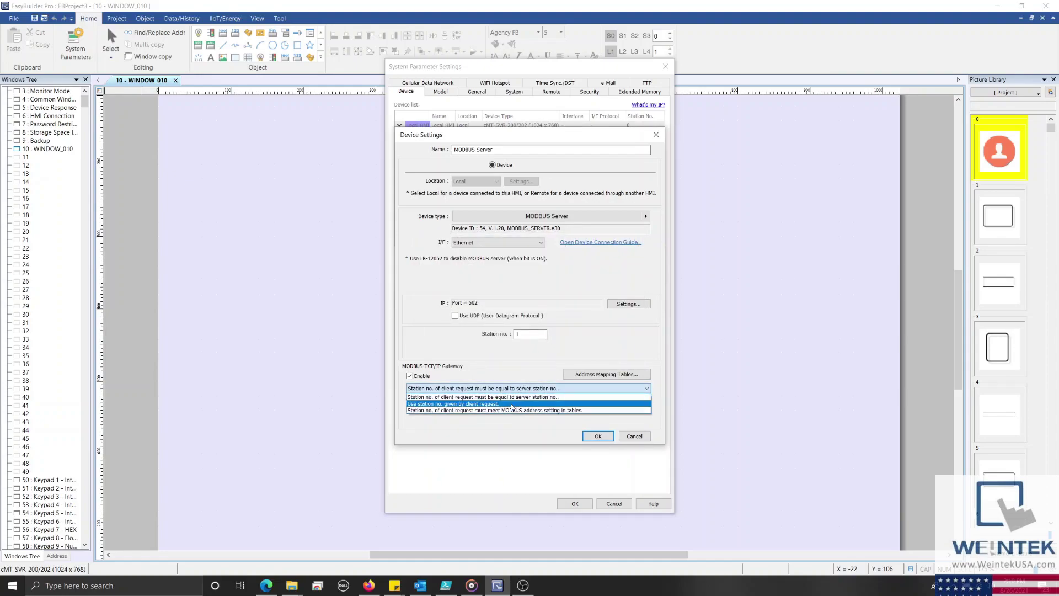
click(512, 404)
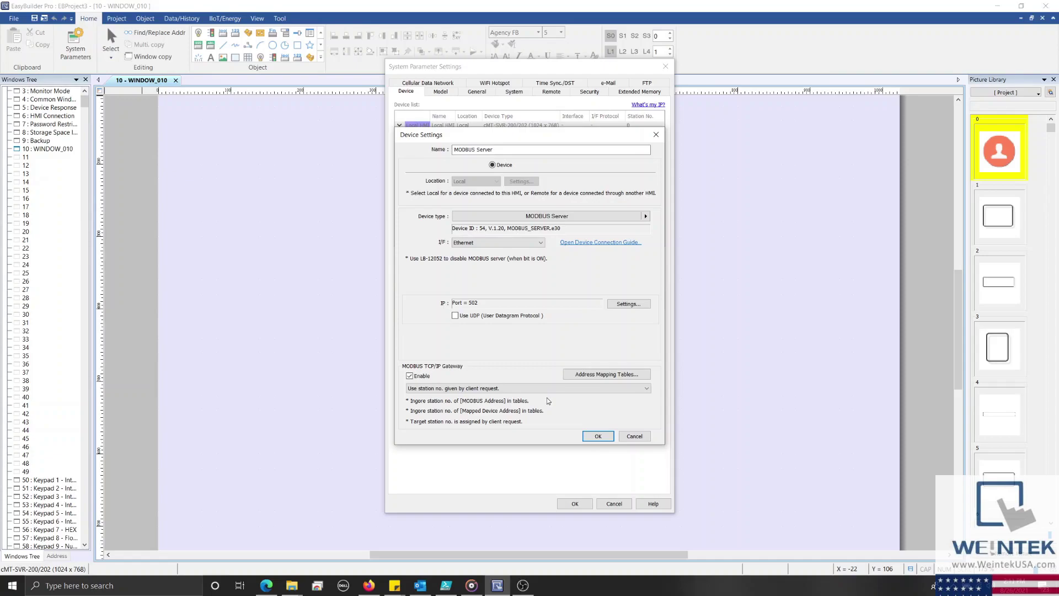
Open the gateway's Address Mapping Tables and edit the 0x <==> LB row's settings
click(581, 376)
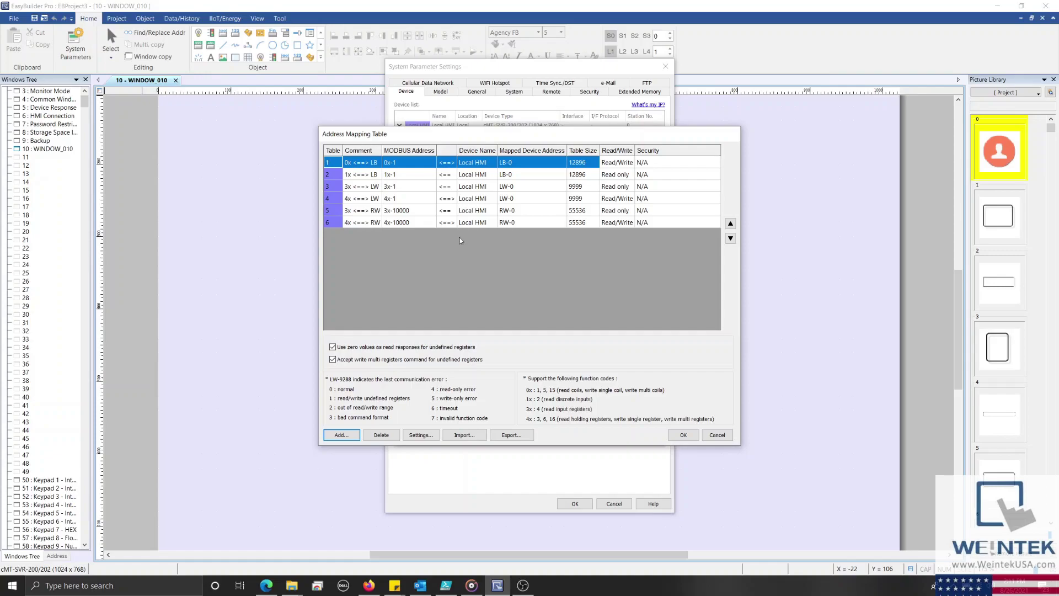
click(444, 164)
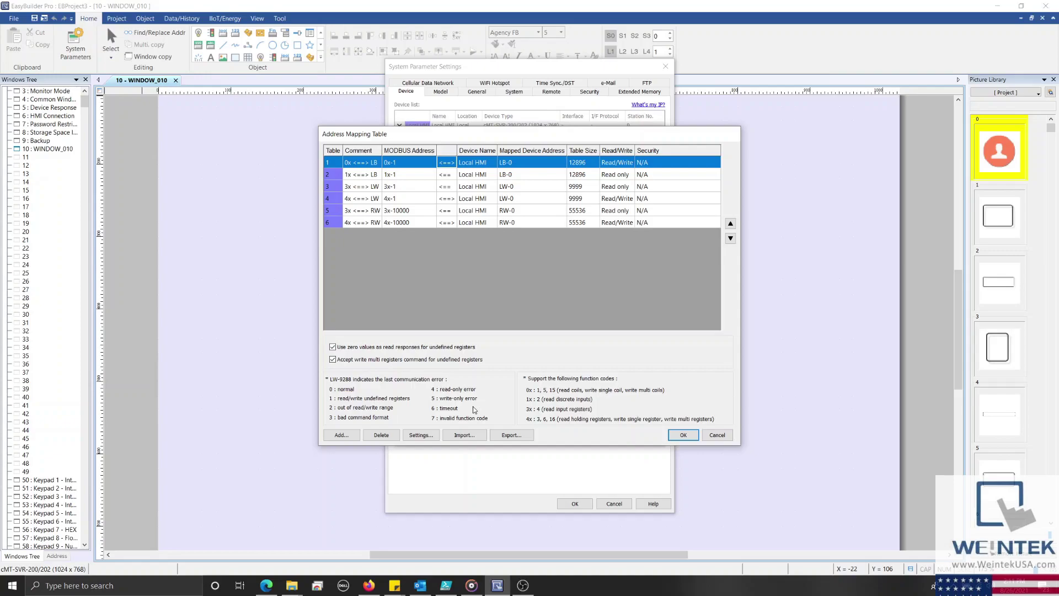
click(418, 441)
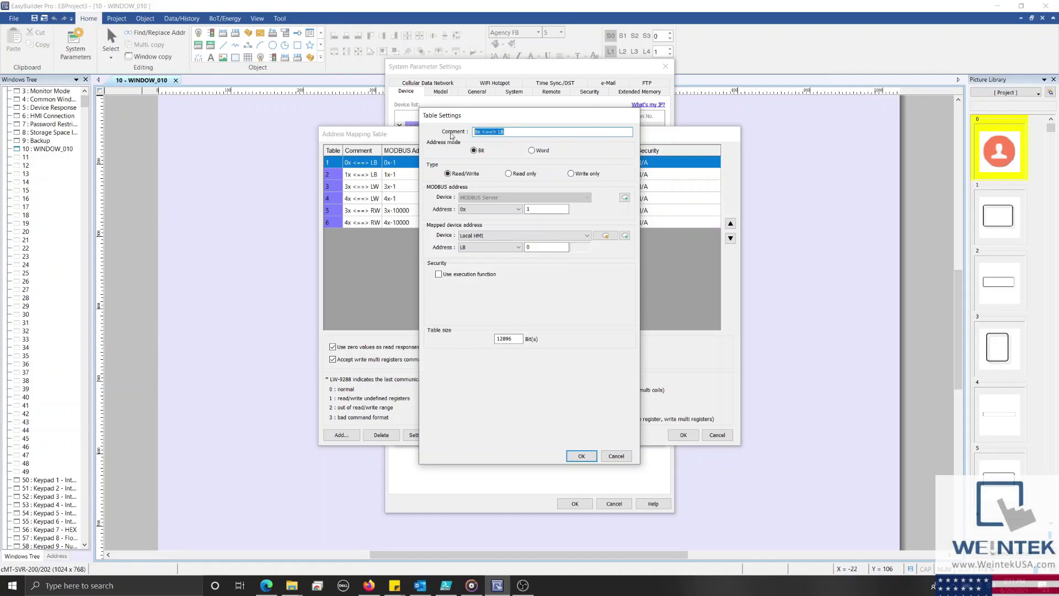
Map MODBUS 0x-1 to MODBUS RTU 0x-1 as read/write bits, execution function off, table size 100
text(0x)
scroll(463, 237, down, 1)
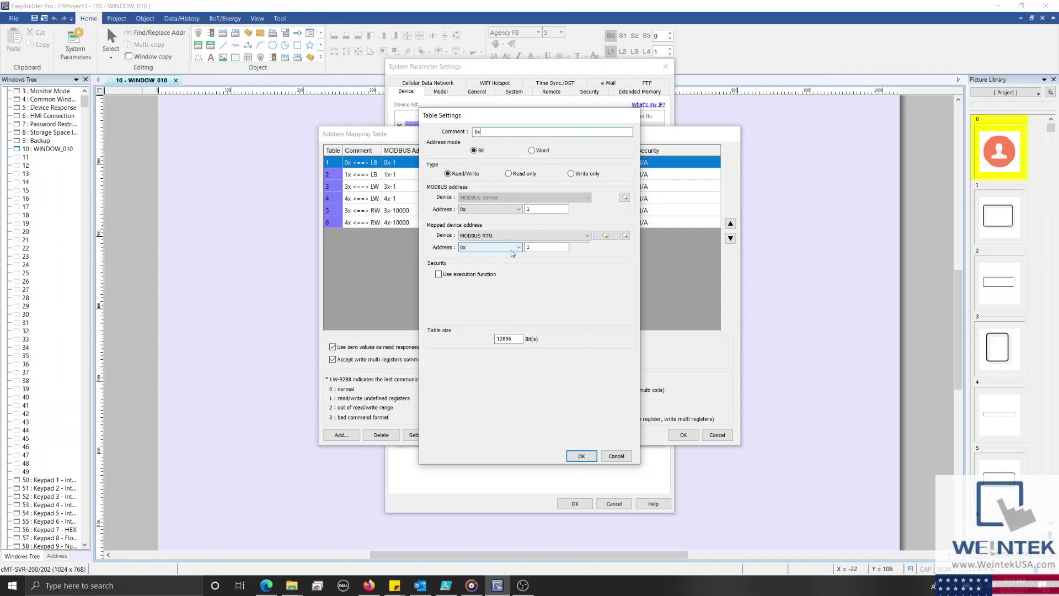
click(438, 274)
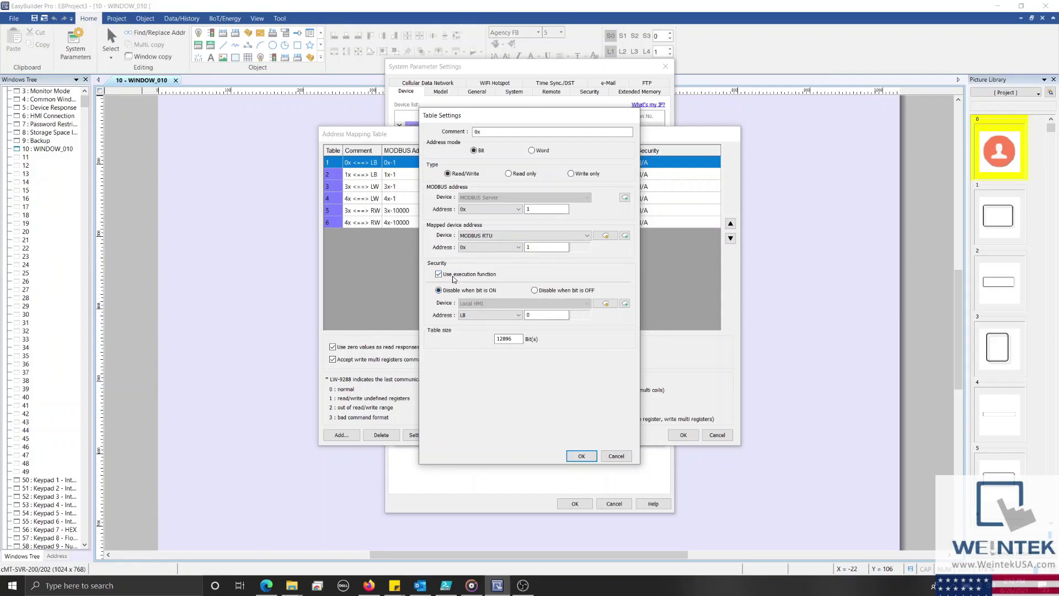
click(454, 276)
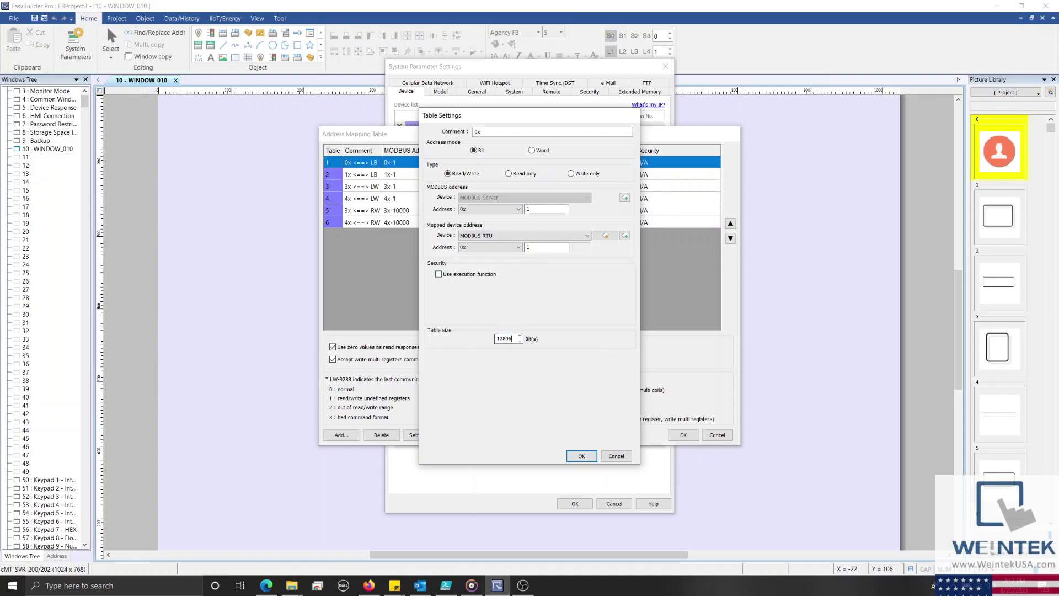
drag(521, 338, 496, 339)
text(100)
Save the 0x table and delete the five other mapping rows, starting from 1x <==> LB
click(574, 457)
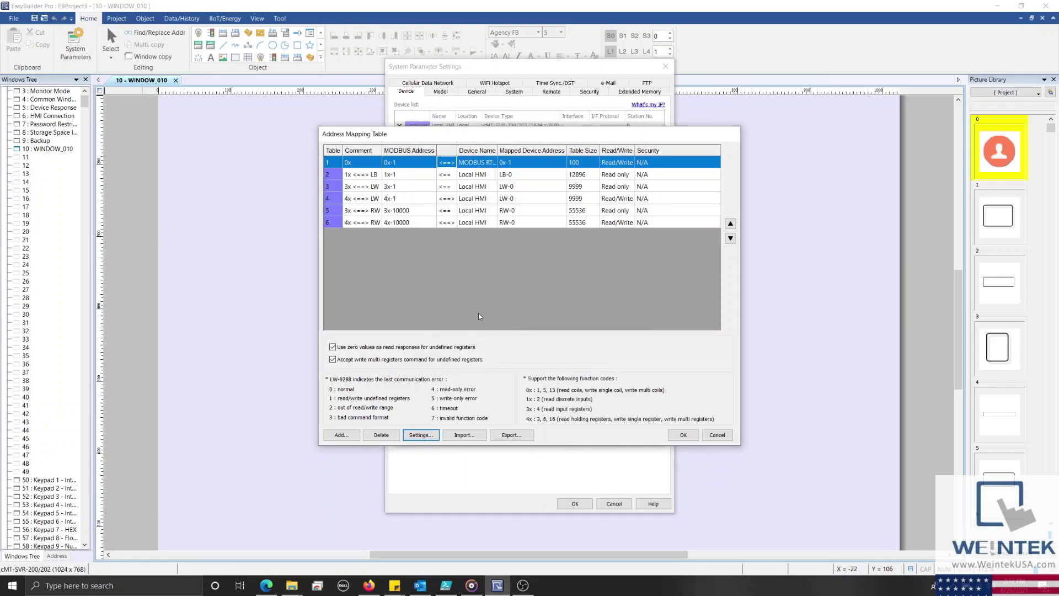
click(432, 175)
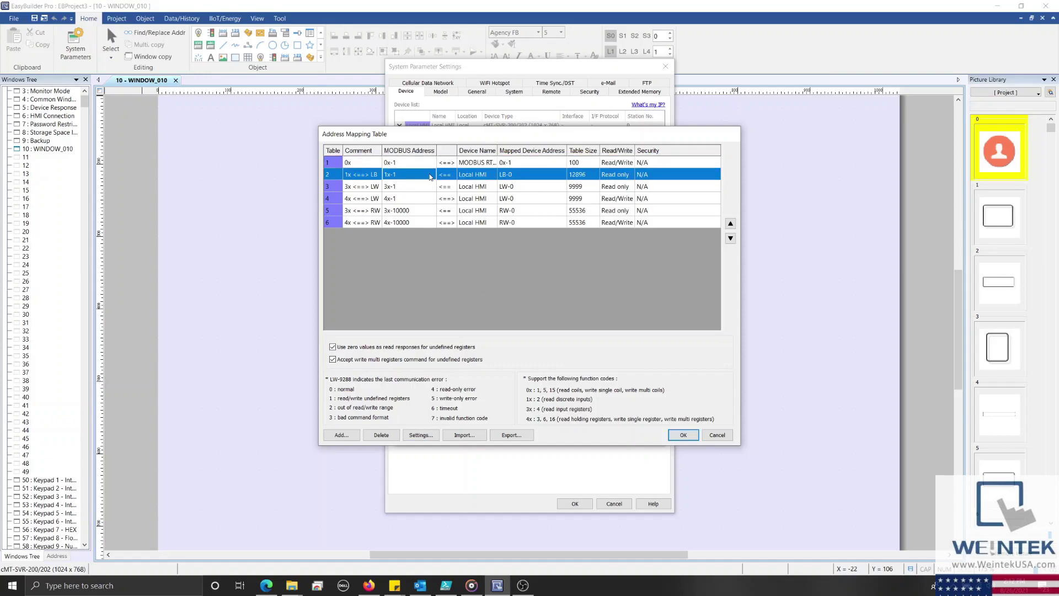
click(400, 436)
click(399, 435)
click(399, 435)
click(399, 435)
click(399, 436)
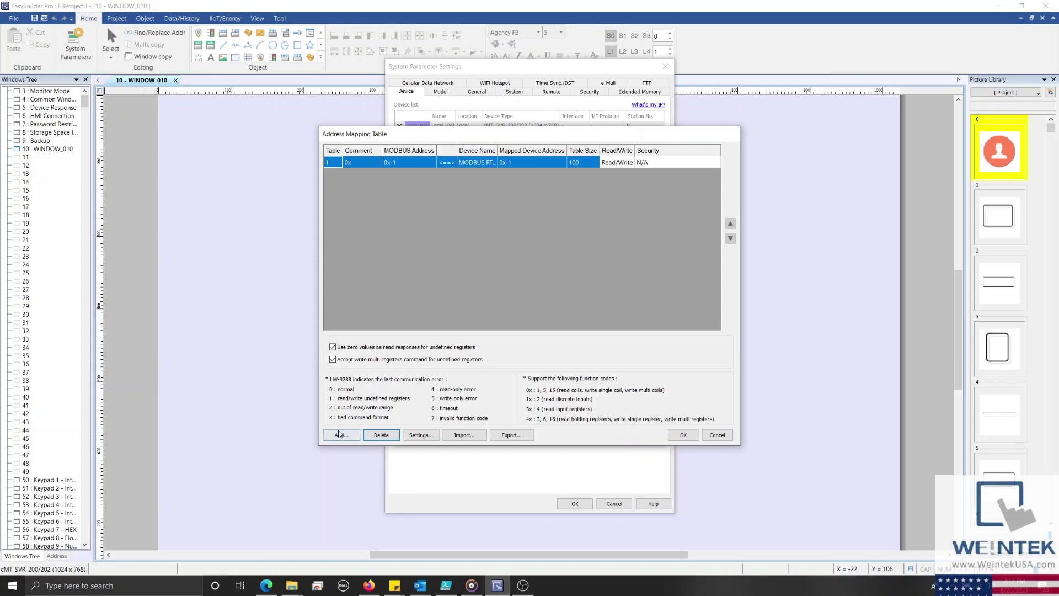
Add a 4x word mapping to MODBUS RTU 4x-1, read/write, execution function off, 100 words
click(346, 440)
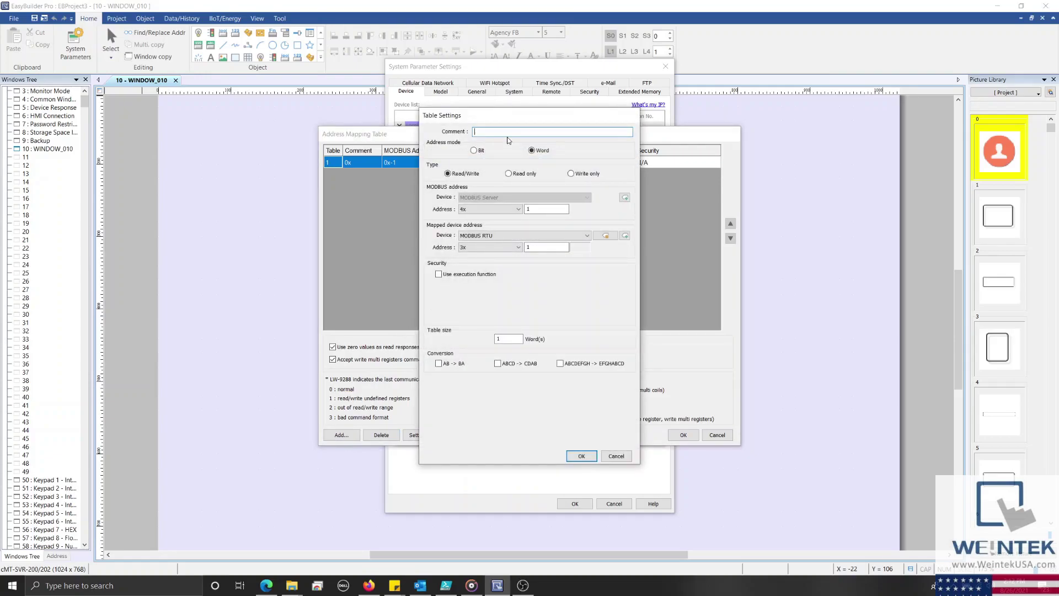
text(4x)
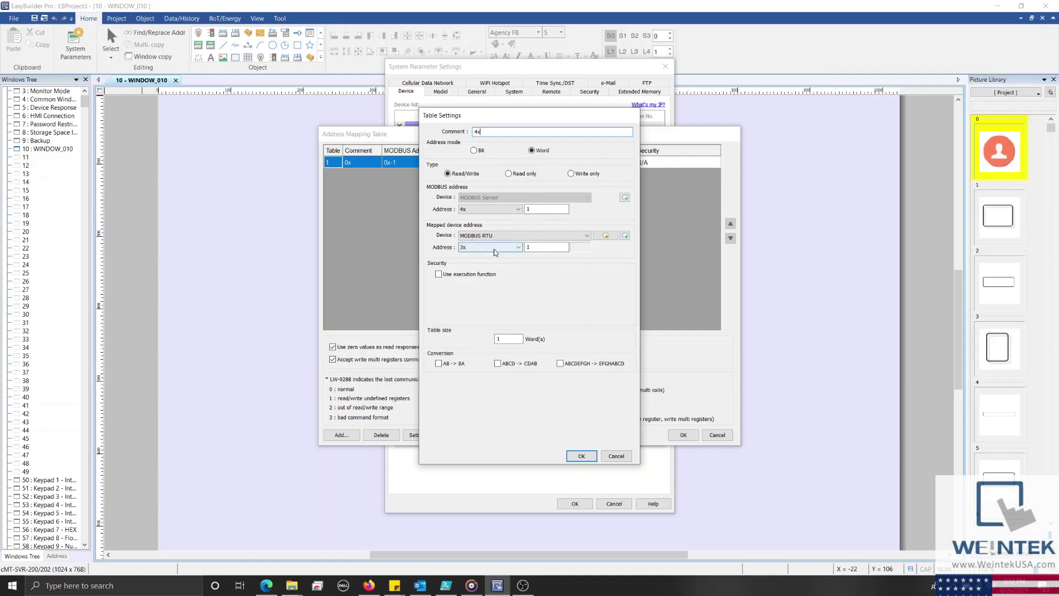
scroll(494, 252, down, 5)
double_click(526, 248)
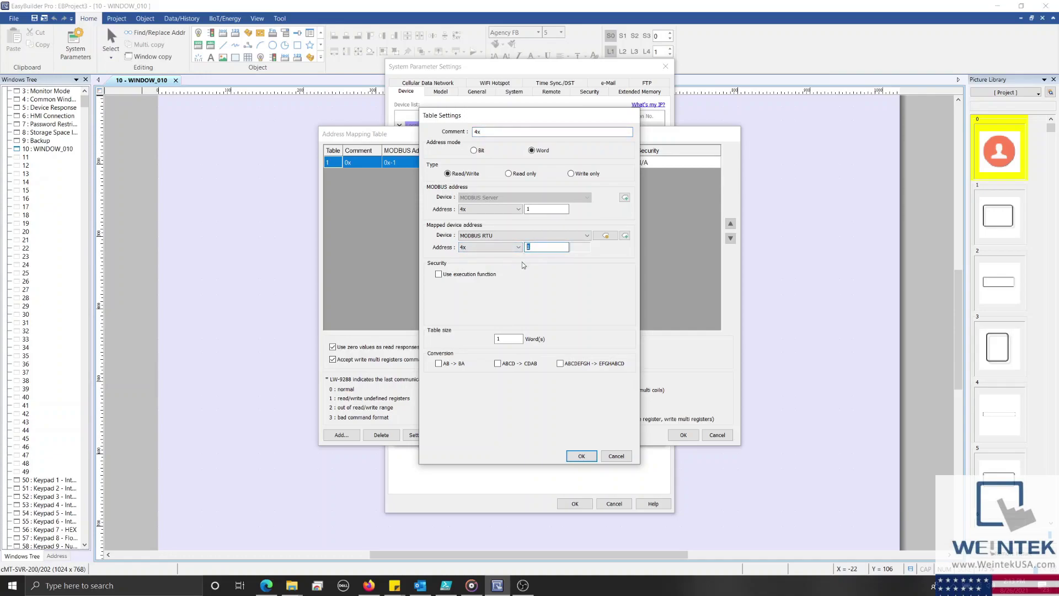
click(524, 273)
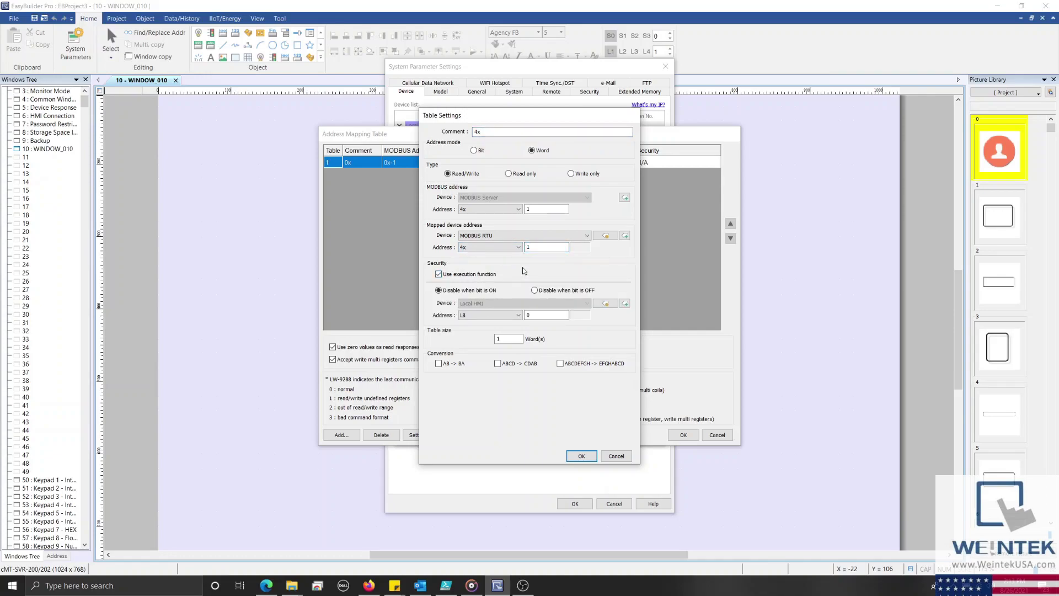
click(493, 275)
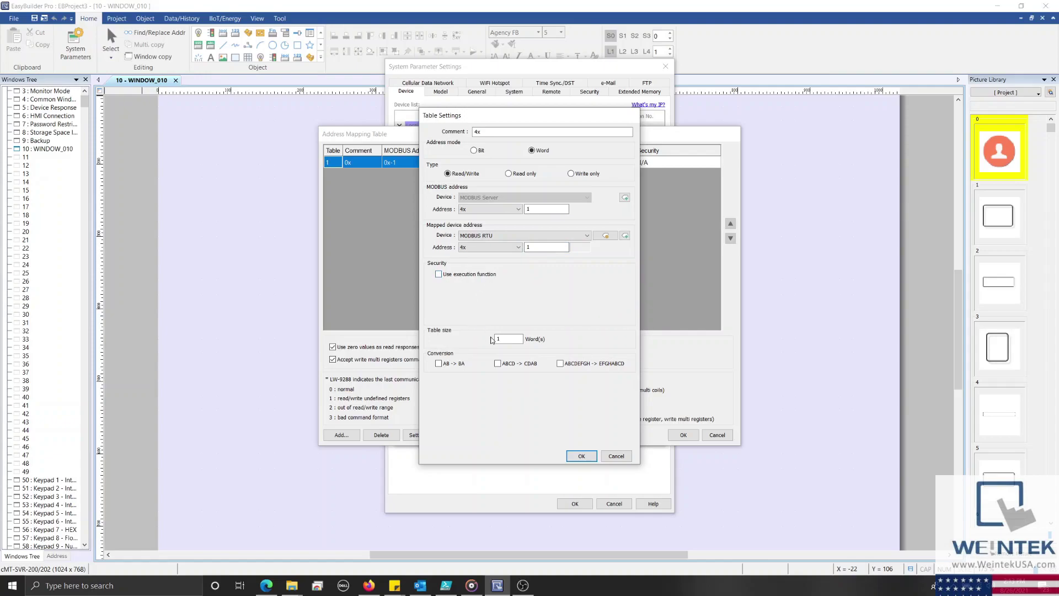
click(507, 339)
text(00)
Save the 4x table, stop zero-value read responses, and accept write multi registers commands
click(584, 457)
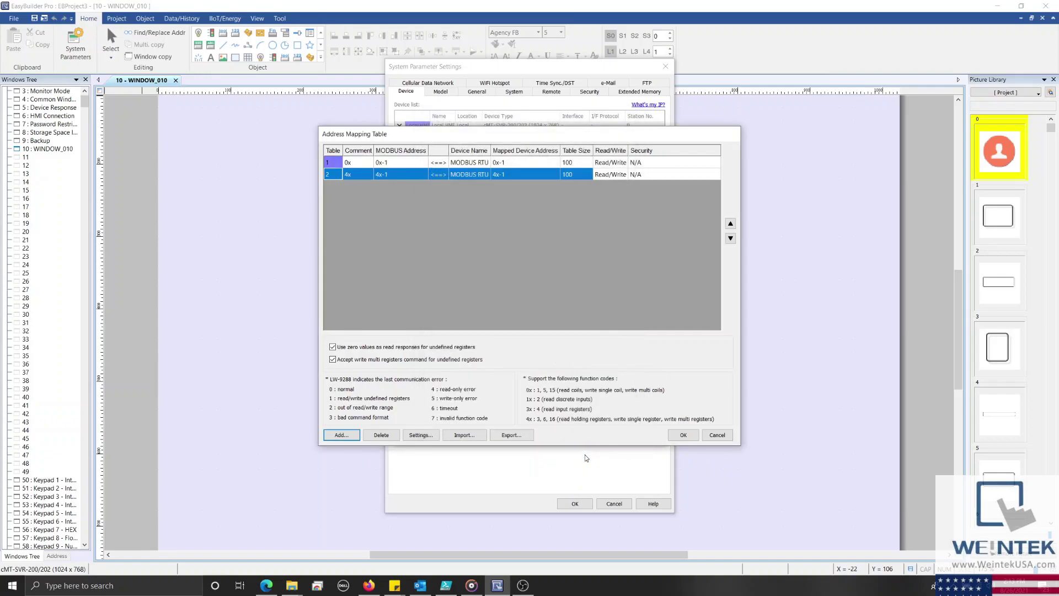
click(333, 347)
click(333, 360)
Close the address mapping tables and confirm the MODBUS Server device settings
click(682, 435)
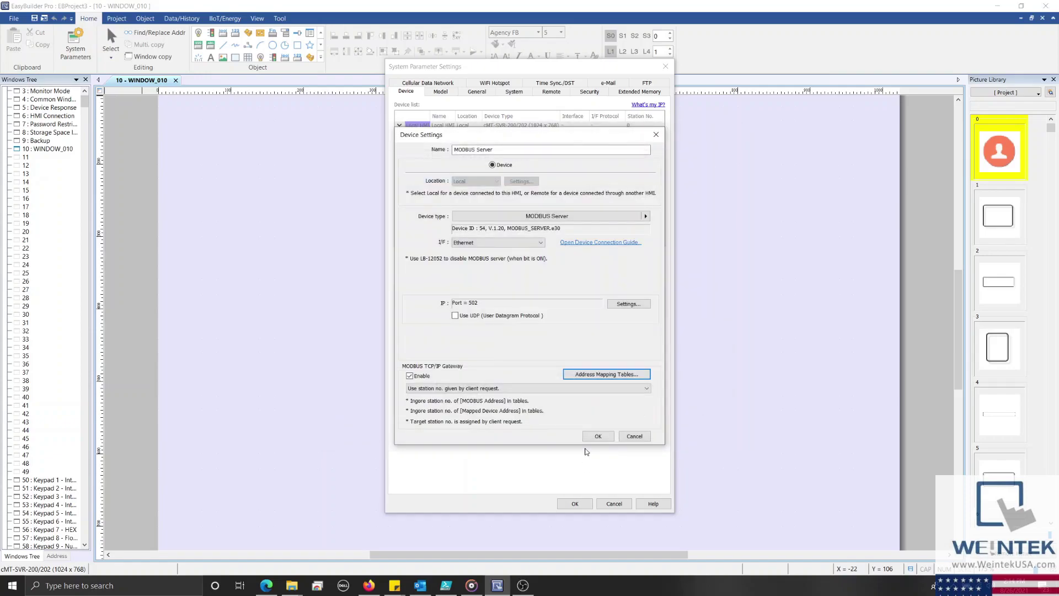
click(588, 437)
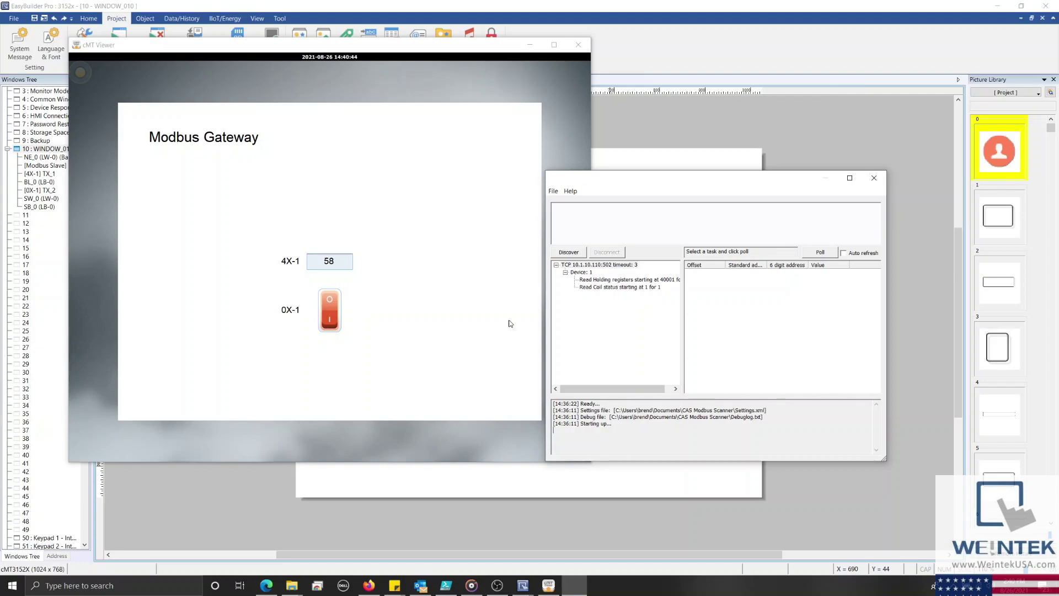
Poll holding register 40001 from the gateway in CAS Modbus Scanner
click(597, 280)
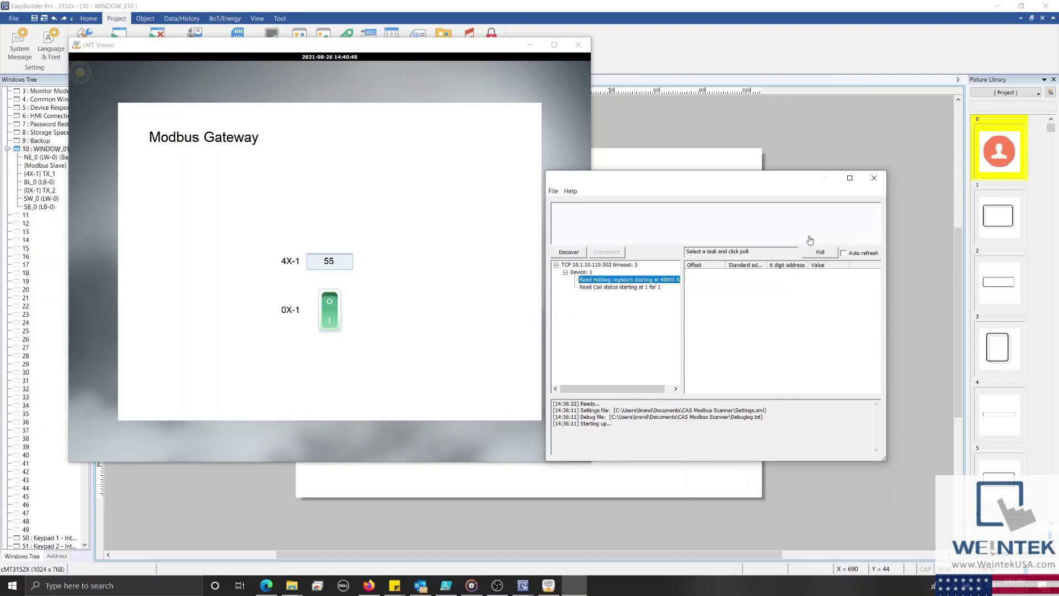
click(811, 252)
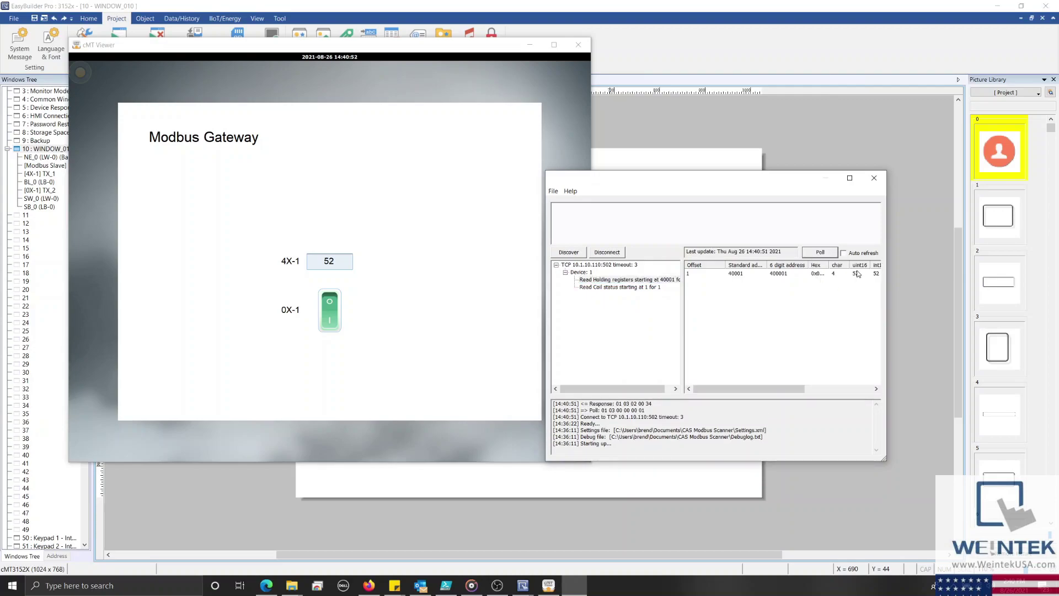
click(671, 277)
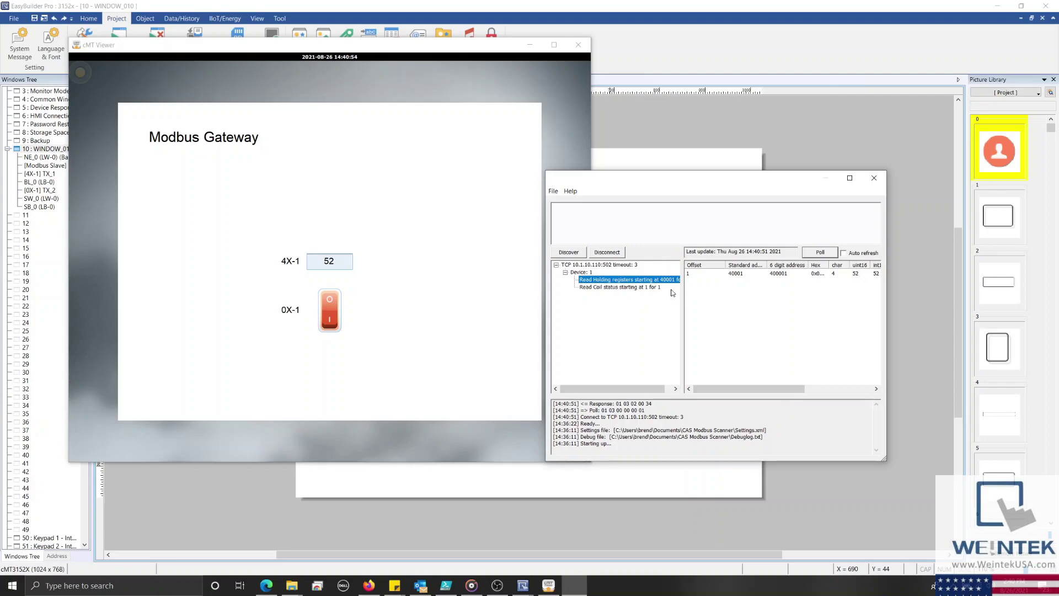
Poll coil 1 as the 0X-1 switch changes, then re-read 40001, now returning 43
click(665, 288)
click(818, 253)
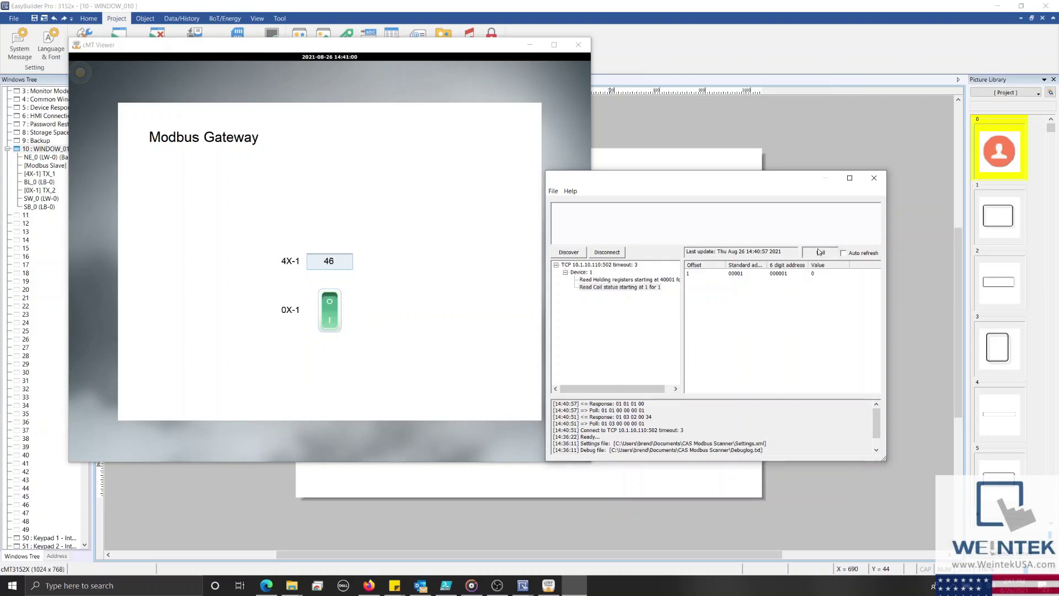
click(821, 252)
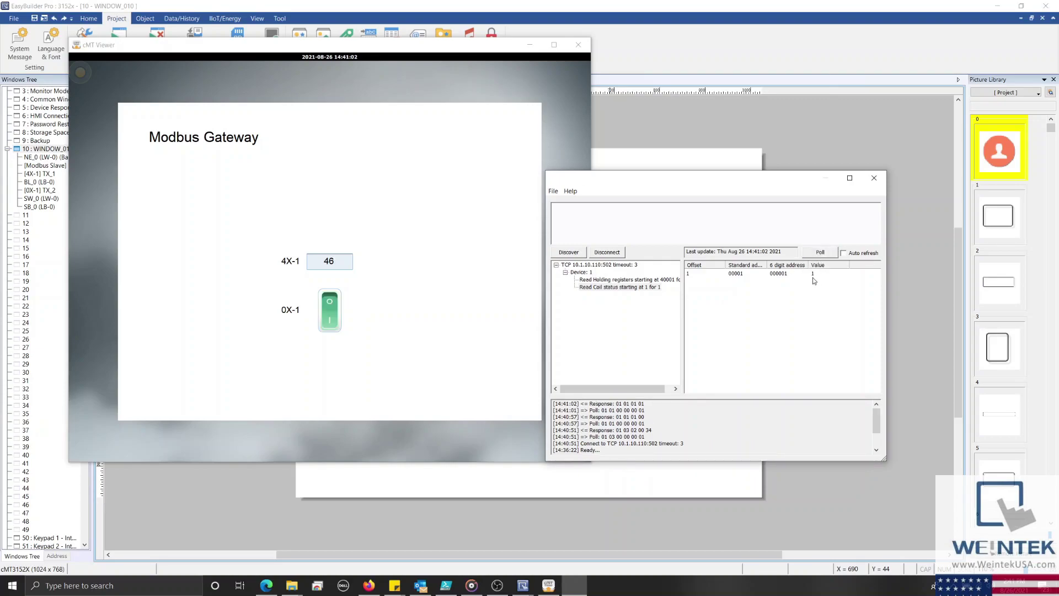
click(676, 281)
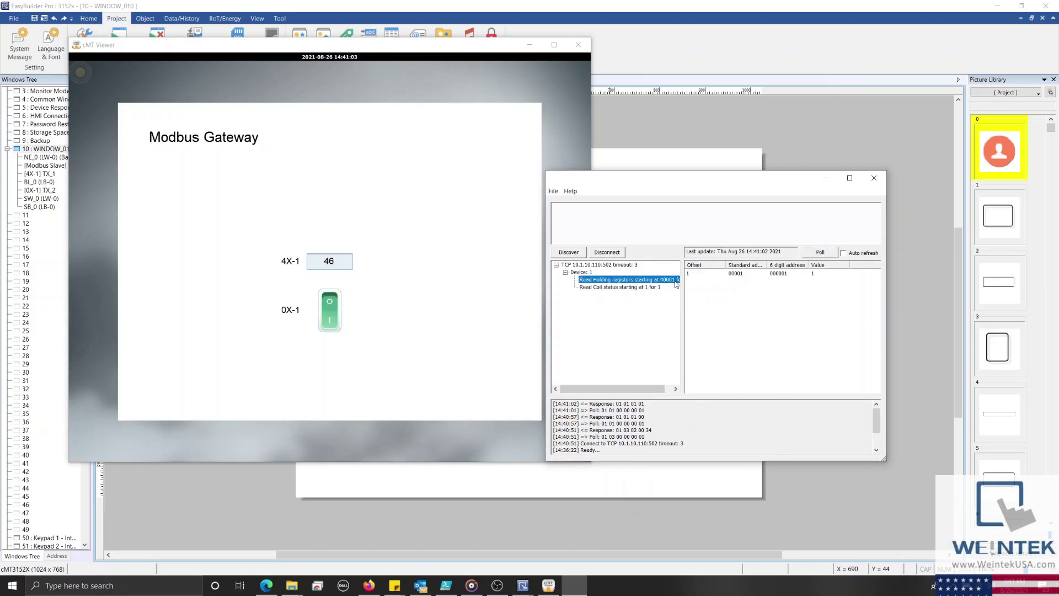
click(820, 256)
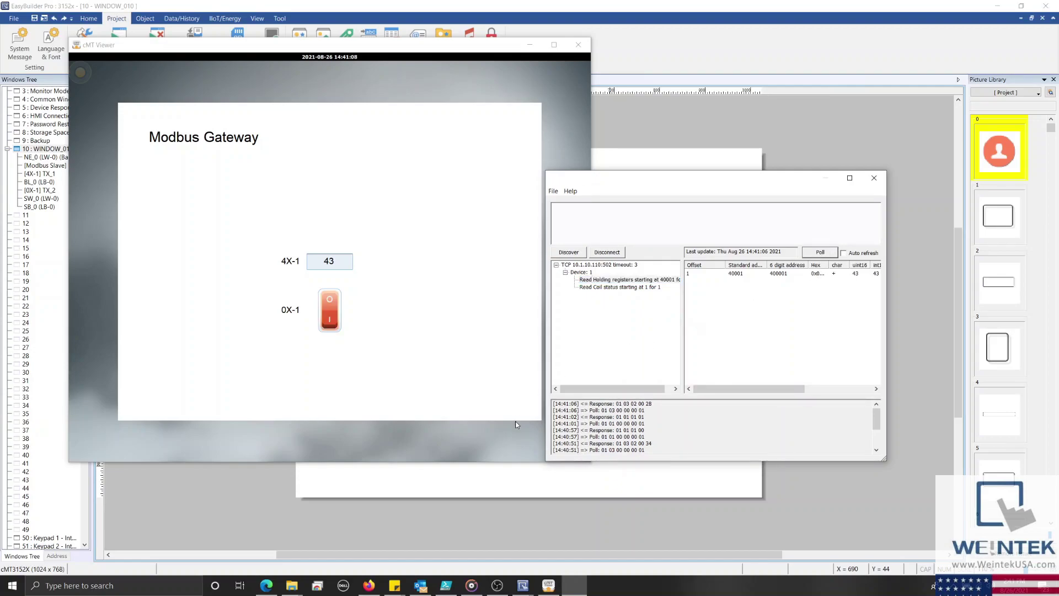
Show the Weintek.com Download page listing cMT Viewer, EasyAccess 2.0 and EasyBuilder Pro
click(364, 591)
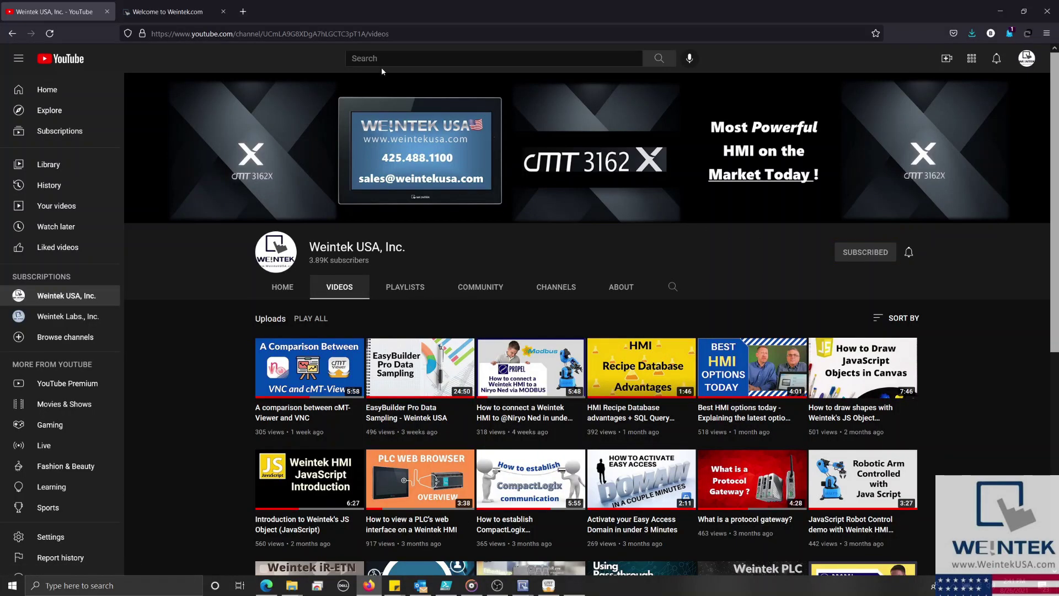
click(189, 5)
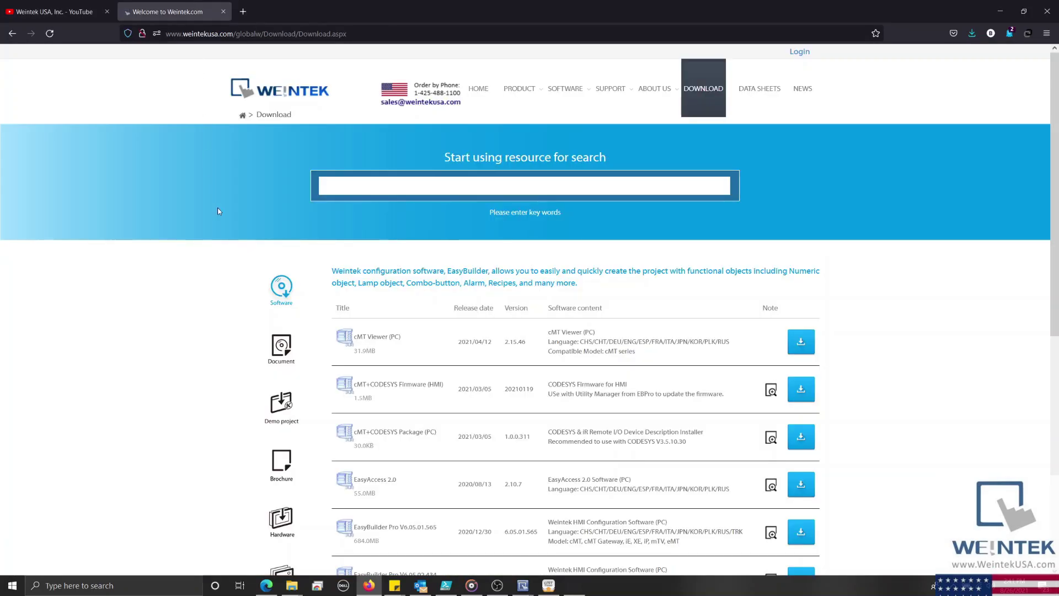
scroll(287, 414, down, 1)
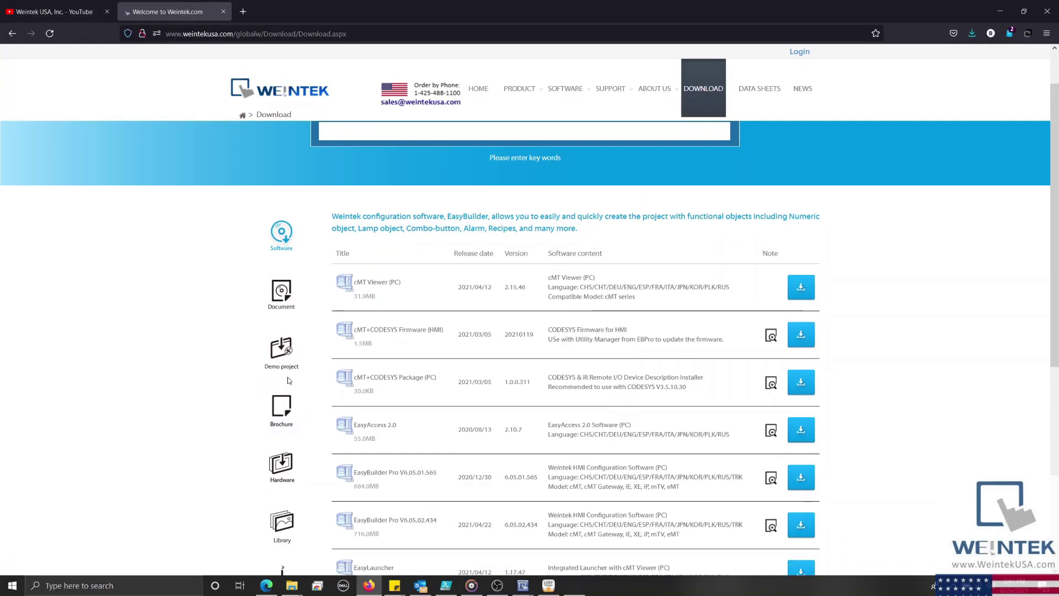